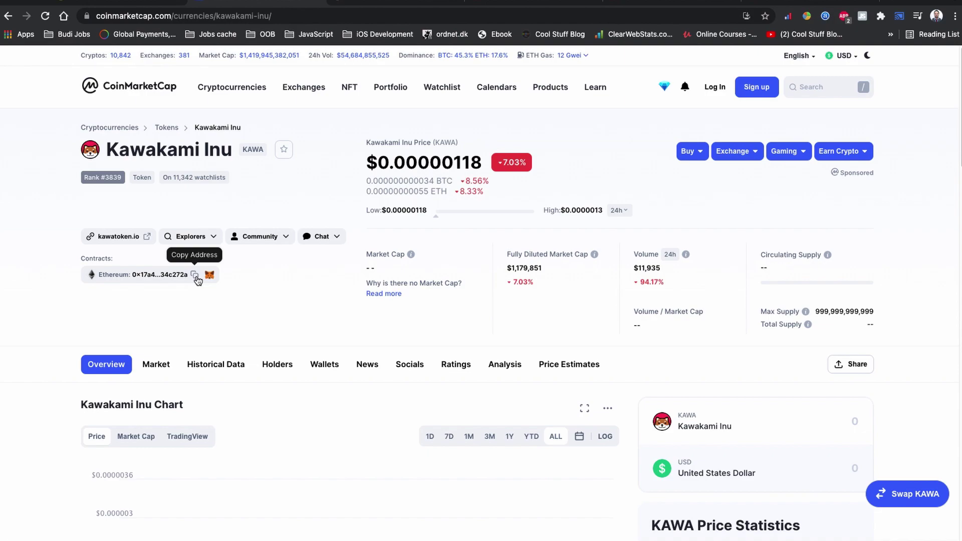
- Copy the KAWA Ethereum contract address and scroll through its price chart on CoinMarketCap
left_click(197, 275)
scroll(652, 382, "down", 5)
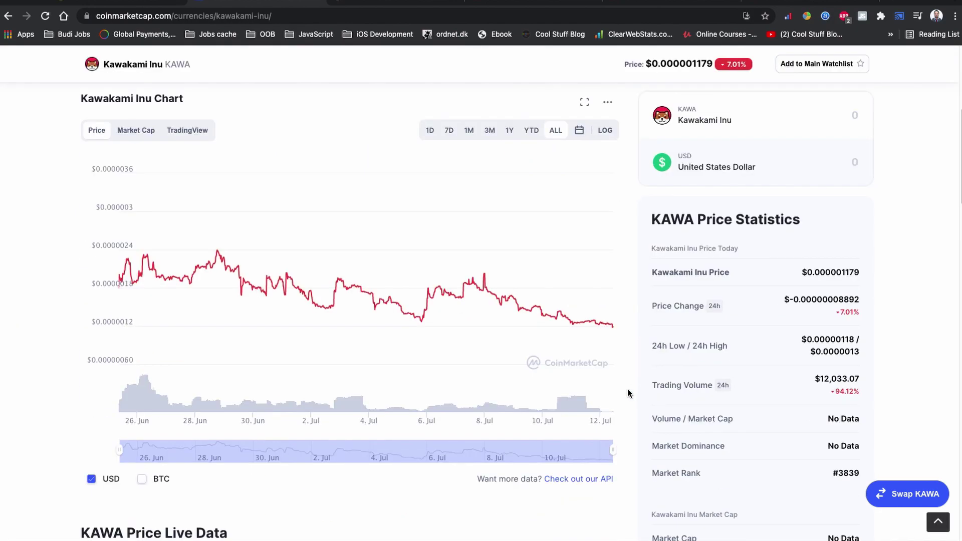
scroll(627, 389, "up", 5)
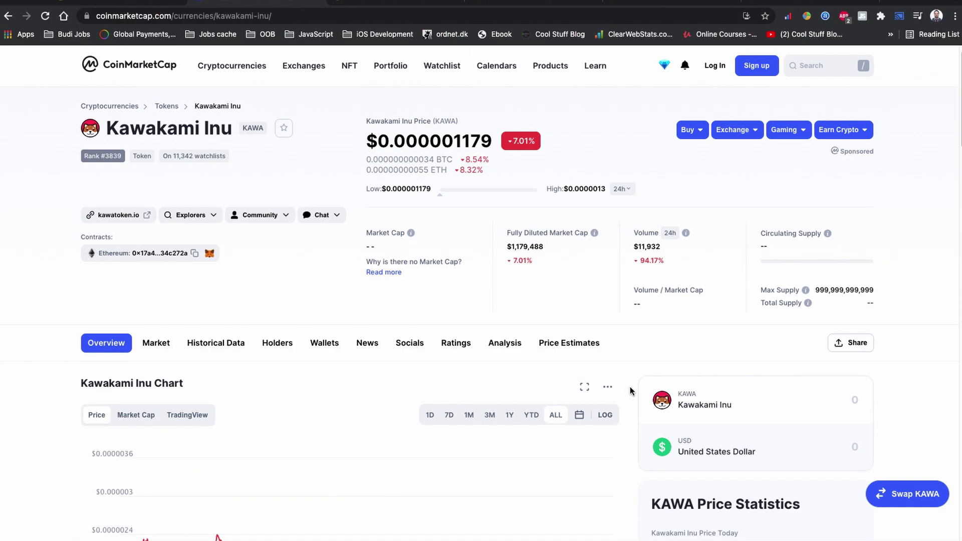
scroll(630, 386, "up", 1)
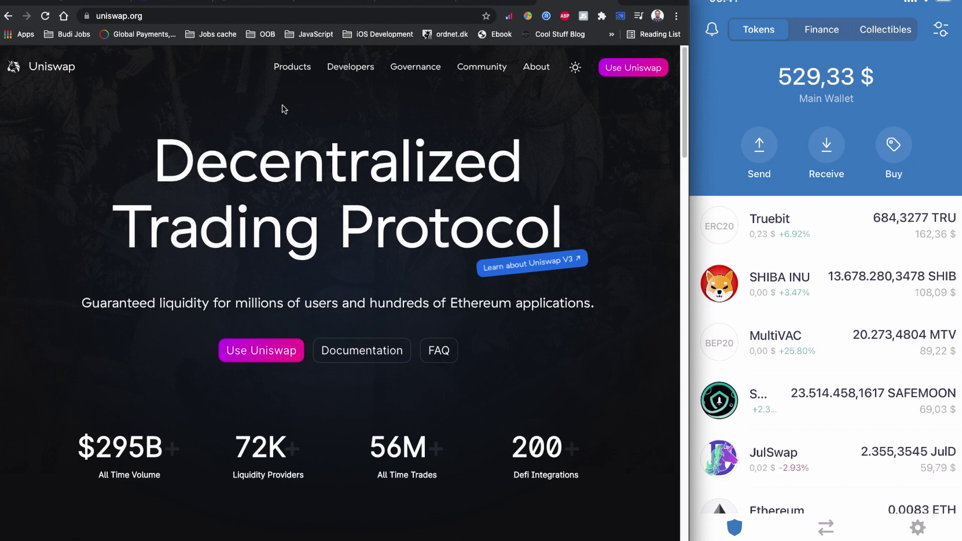
- Launch the Uniswap swap app, then go back to the Kawakami Inu CoinMarketCap page
left_click(284, 349)
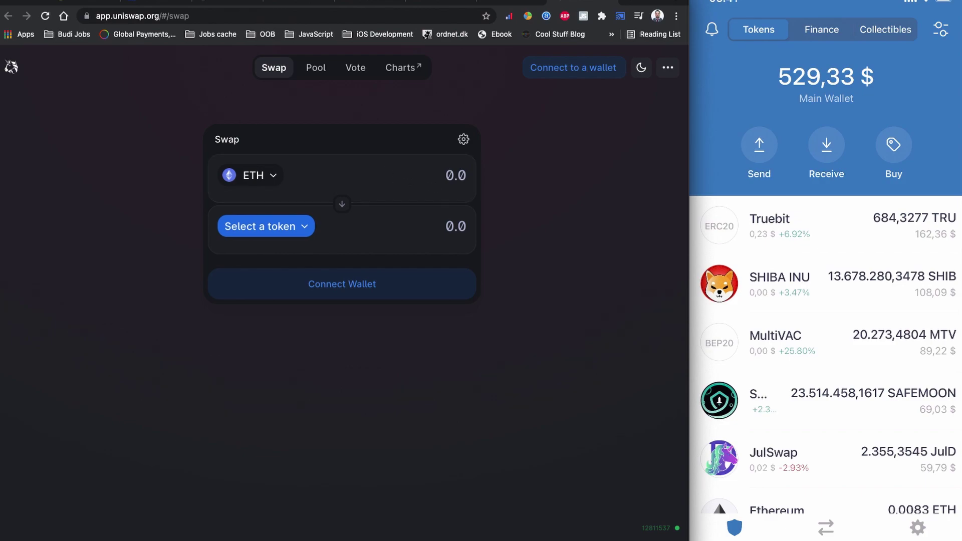
left_click(157, 3)
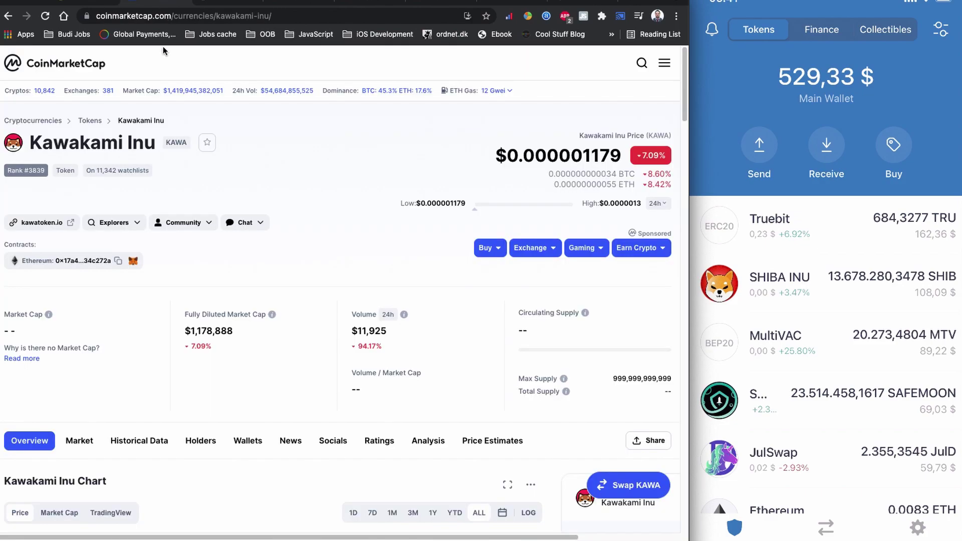
- Copy KAWA's Ethereum contract address and return to the Uniswap swap page
left_click(119, 262)
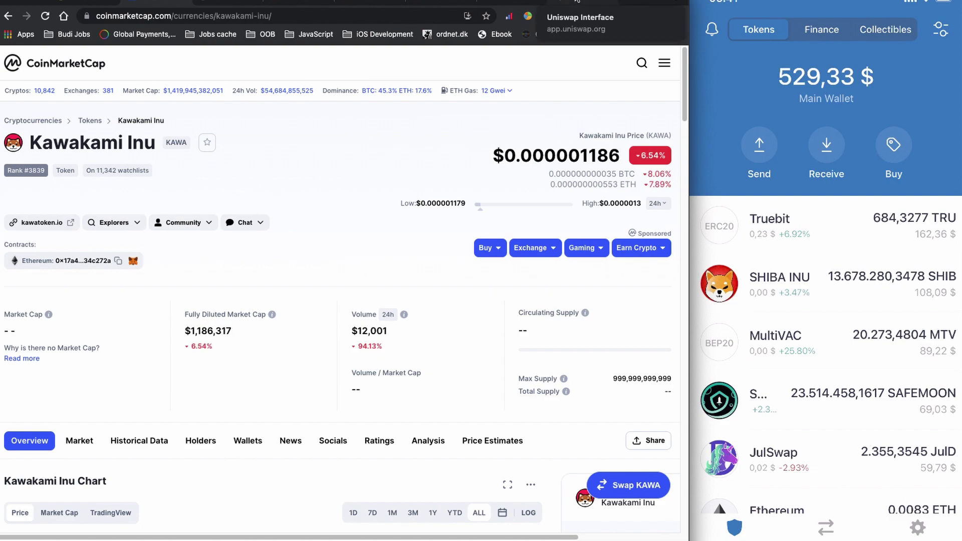
left_click(577, 3)
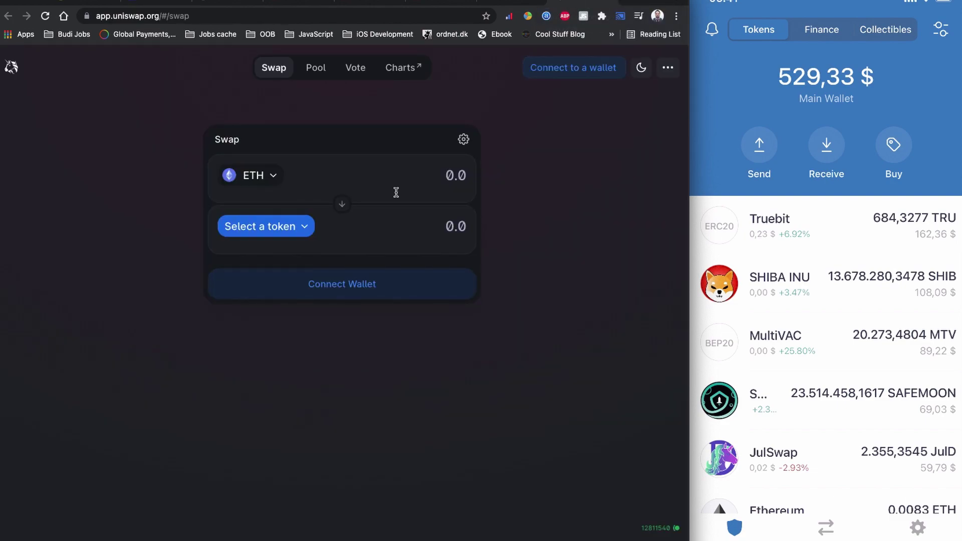
- Paste the KAWA contract address into the token search and pick KAWA as the token to sell
left_click(273, 182)
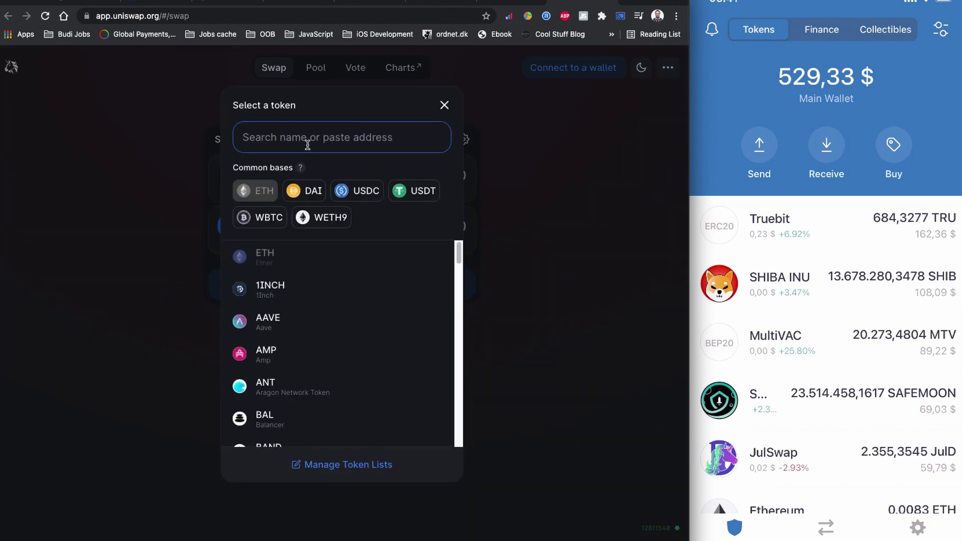
right_click(311, 144)
left_click(339, 225)
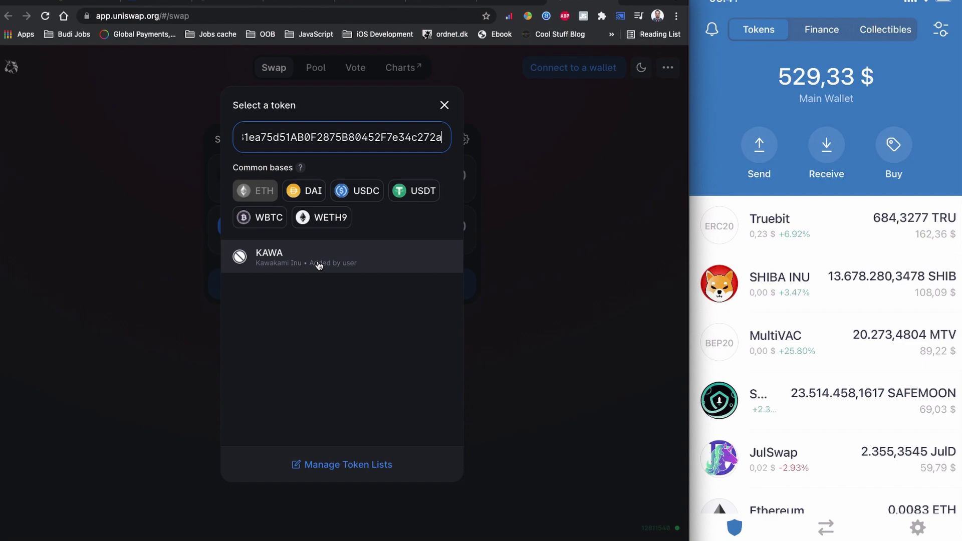
left_click(384, 263)
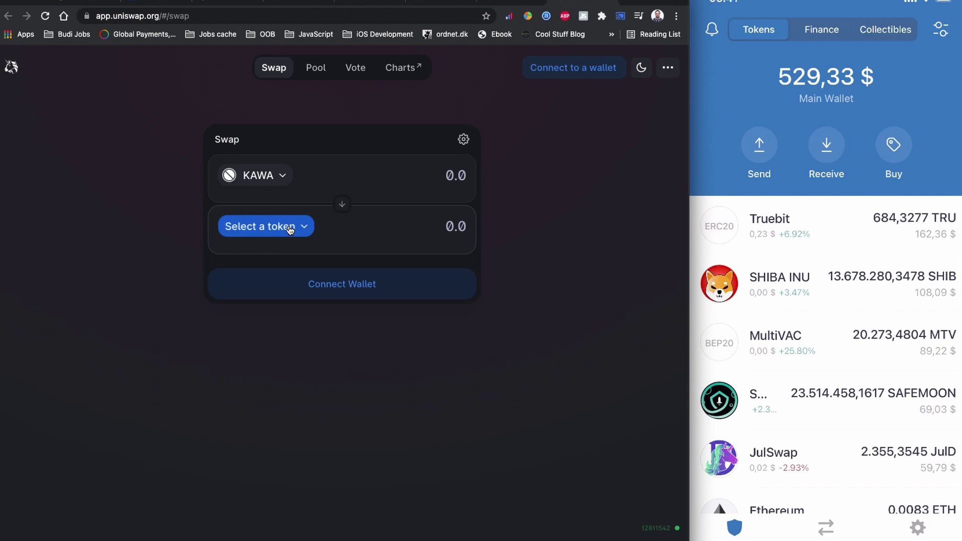
- Choose USDT from Common bases as the token to receive, making the pair KAWA to USDT
left_click(290, 229)
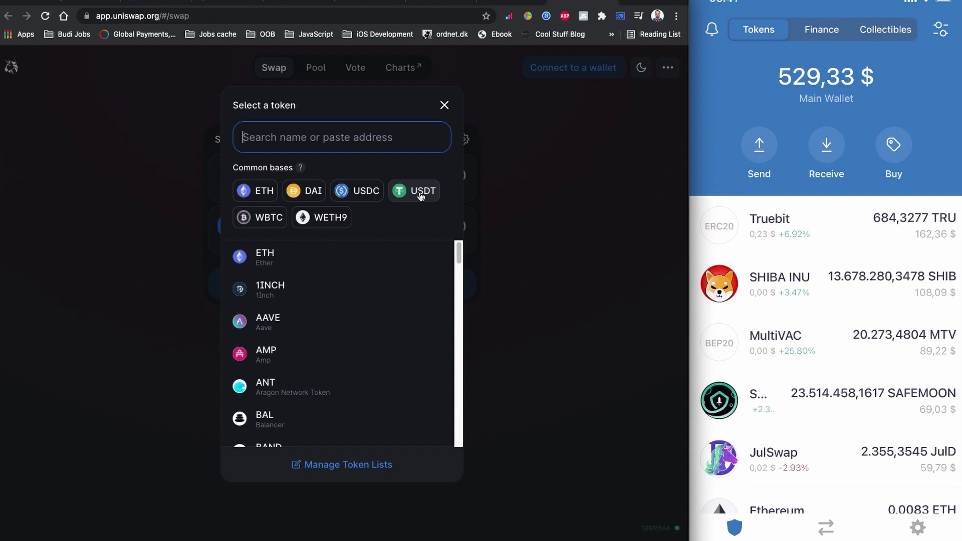
left_click(420, 196)
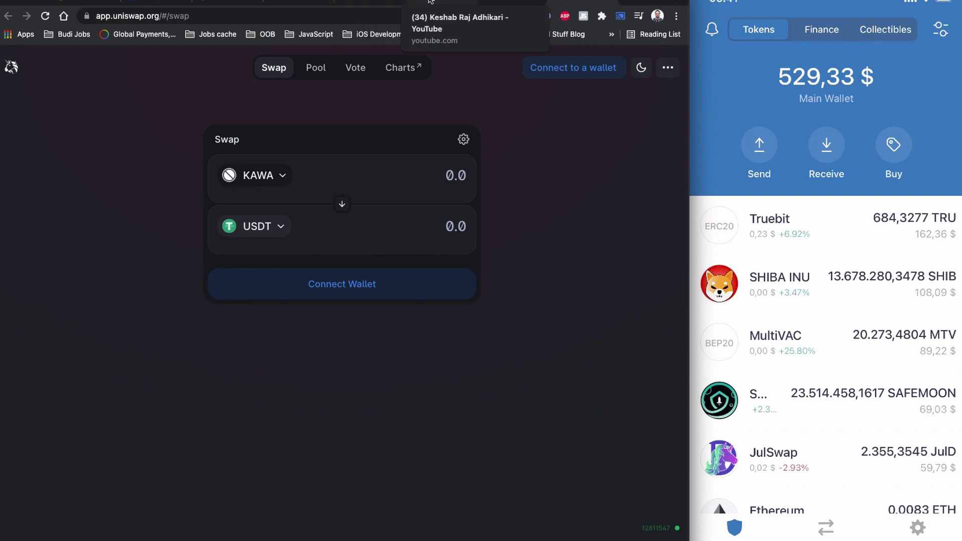
left_click(313, 2)
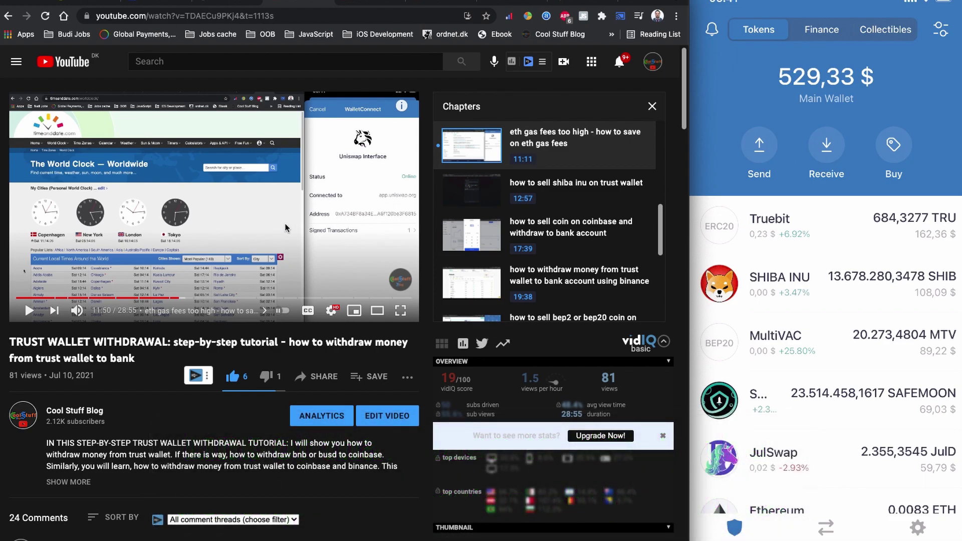
scroll(571, 256, "up", 3)
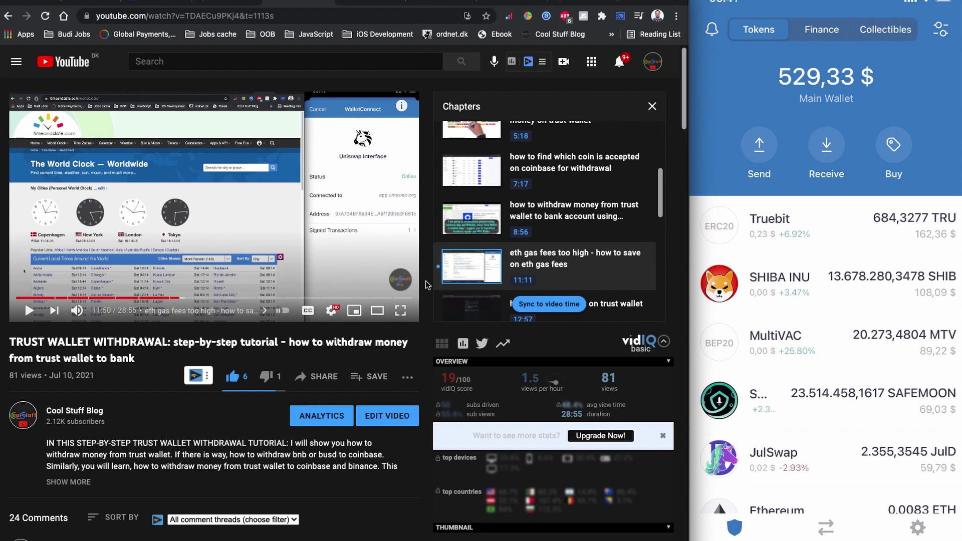
scroll(573, 219, "up", 2)
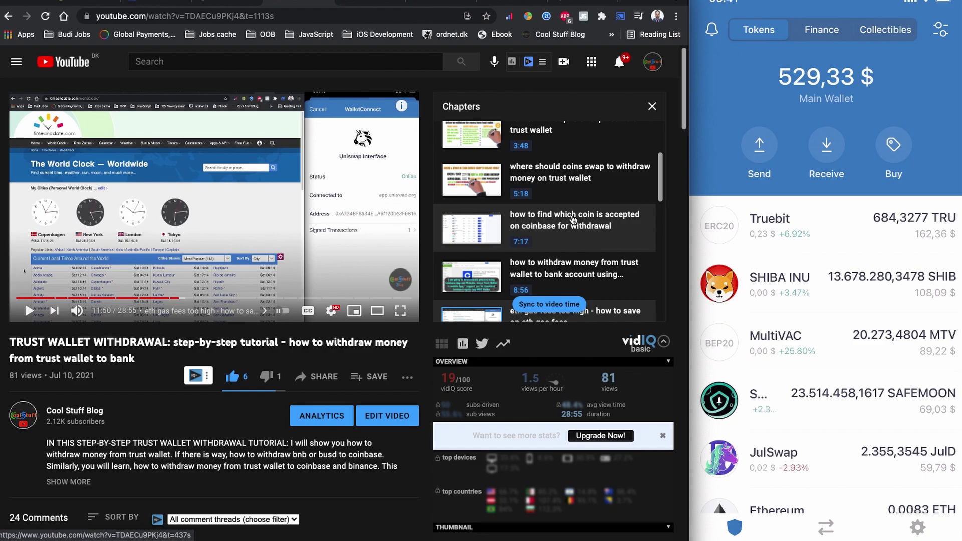
scroll(573, 220, "up", 1)
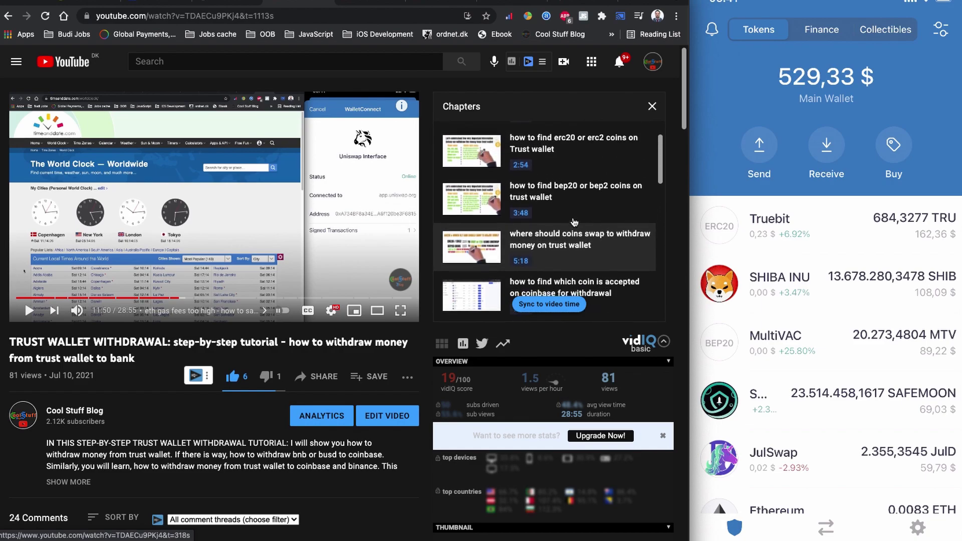
scroll(574, 222, "up", 1)
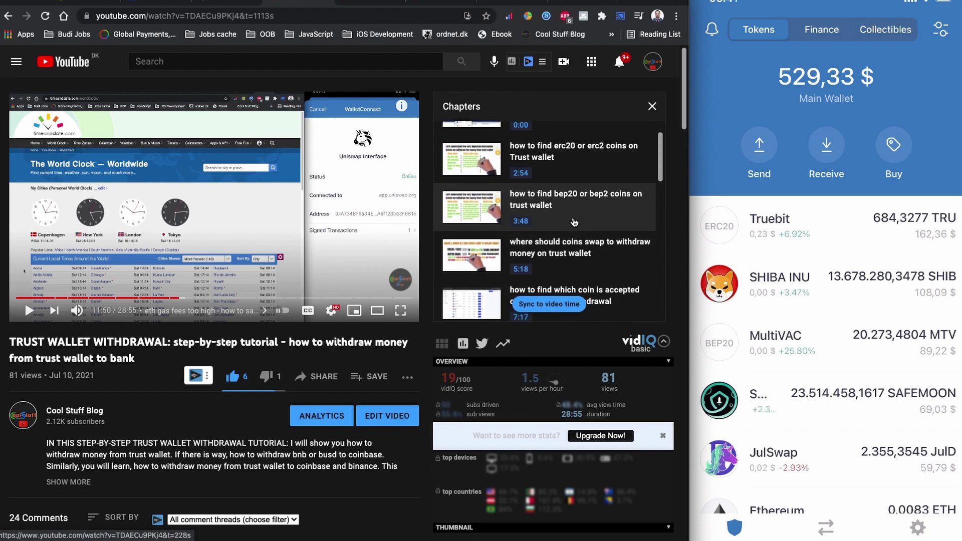
scroll(575, 229, "down", 3)
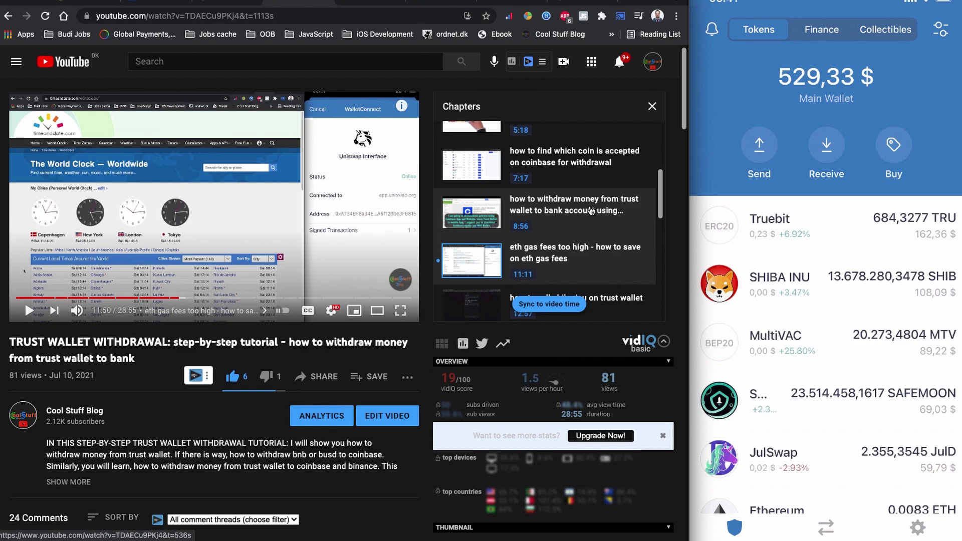
scroll(591, 211, "up", 5)
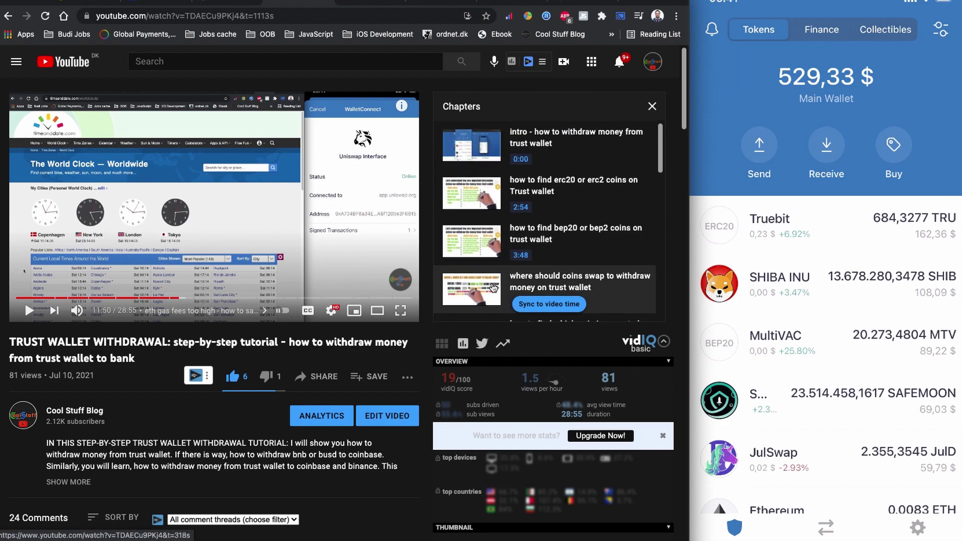
- Jump through the tutorial's chapters, moving playback ahead to the bep20 section
left_click(536, 286)
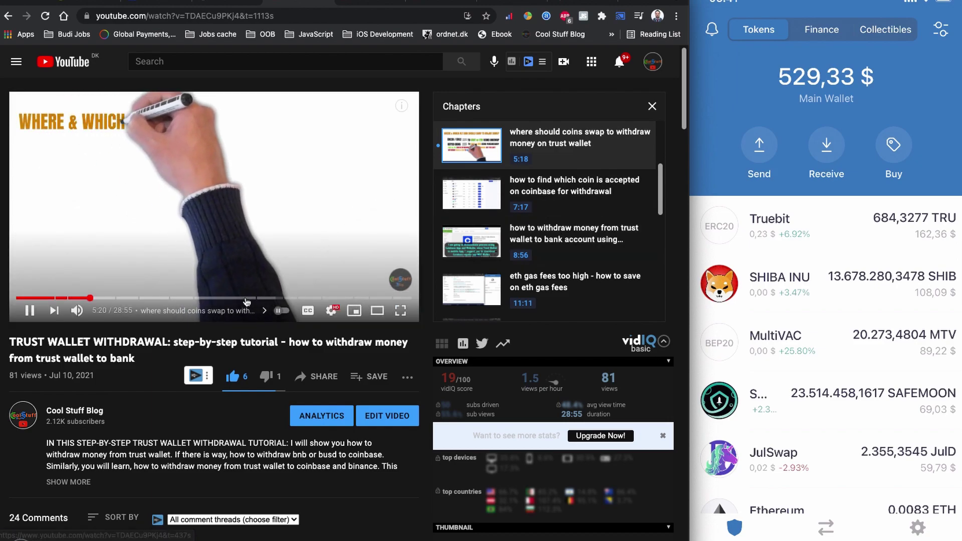
left_click(56, 298)
scroll(566, 190, "up", 3)
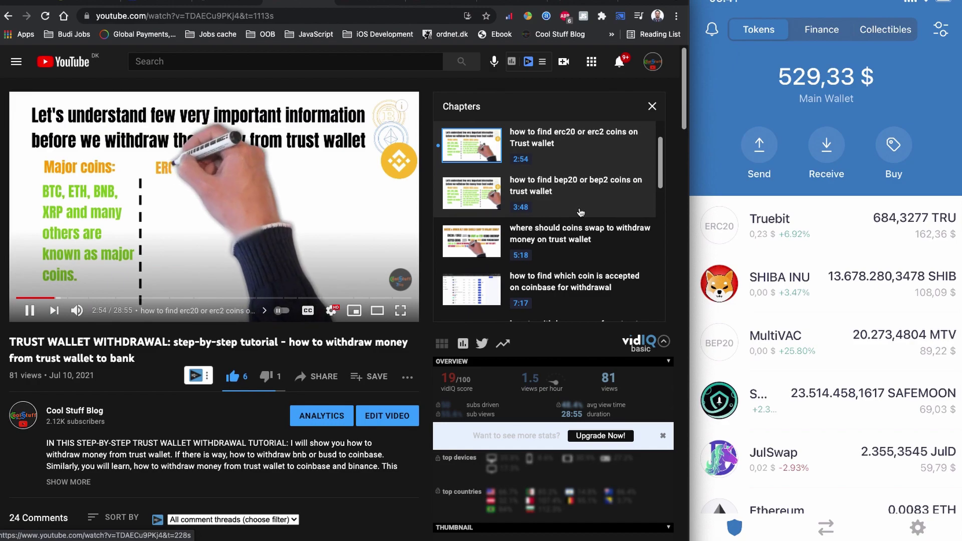
left_click(62, 298)
left_click_drag(62, 298, 69, 298)
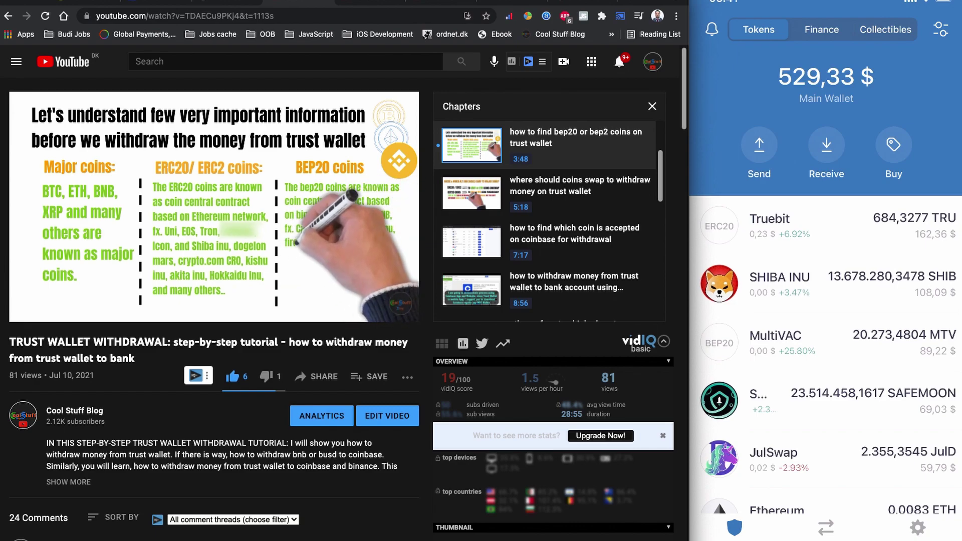
- Scroll the Chapters list and pause the video at 12:14 in the ETH gas fees chapter
scroll(588, 225, "down", 3)
scroll(574, 235, "down", 3)
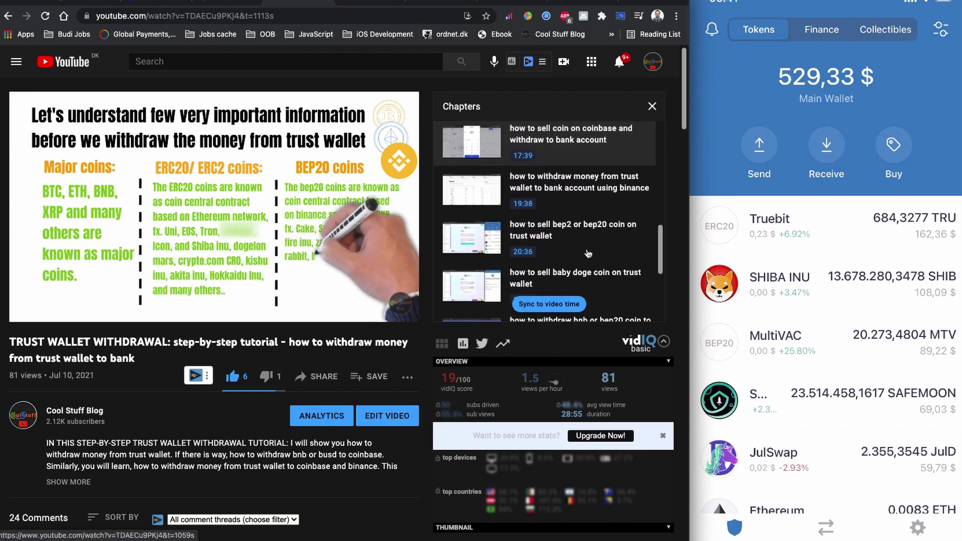
scroll(568, 259, "down", 3)
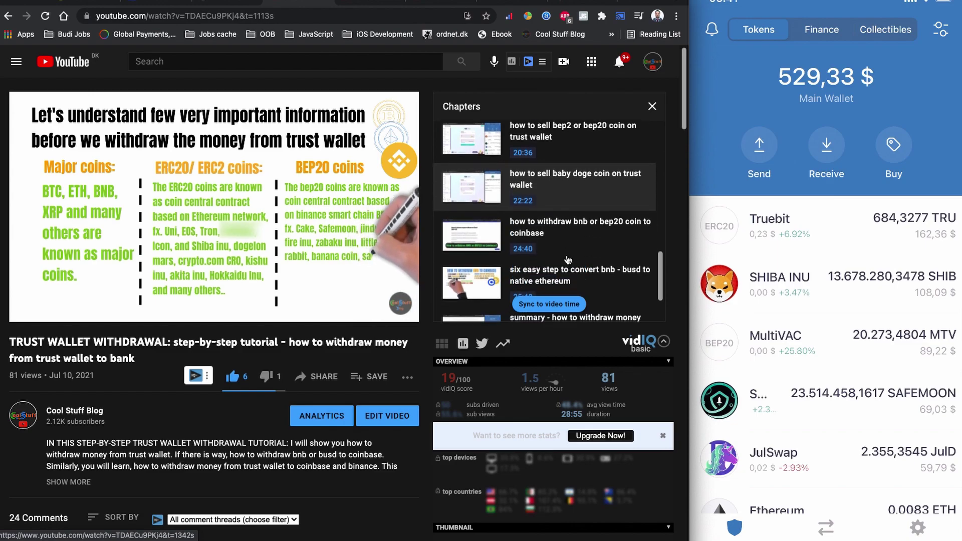
scroll(583, 235, "up", 5)
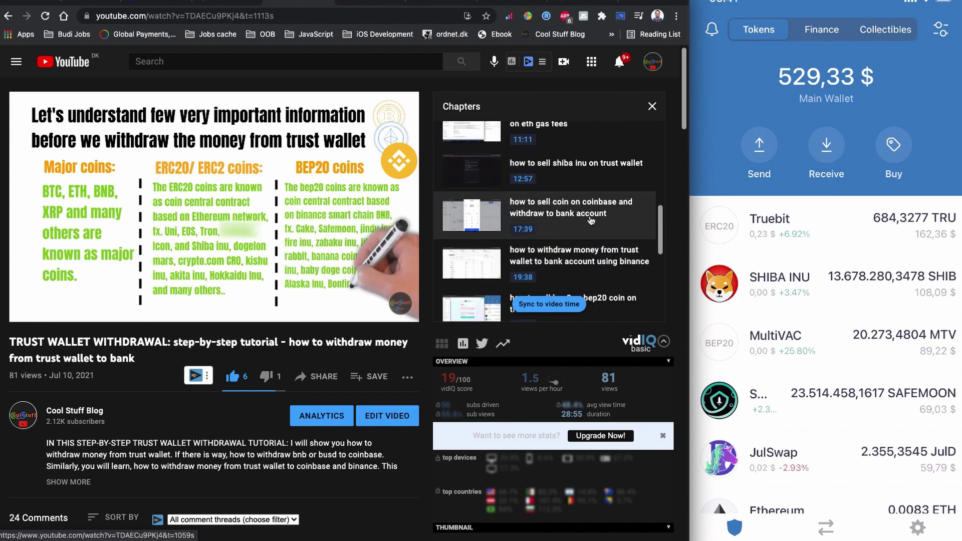
scroll(591, 236, "down", 3)
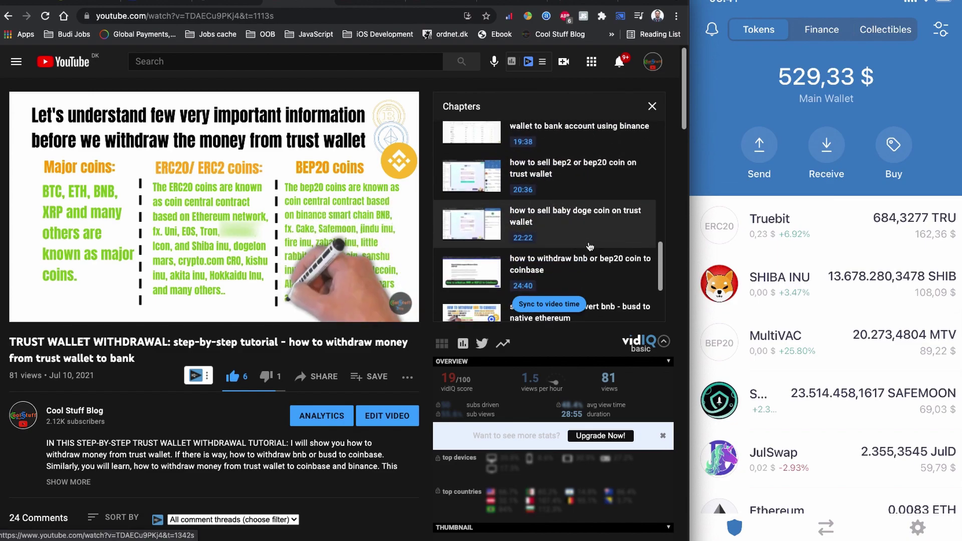
scroll(603, 225, "down", 3)
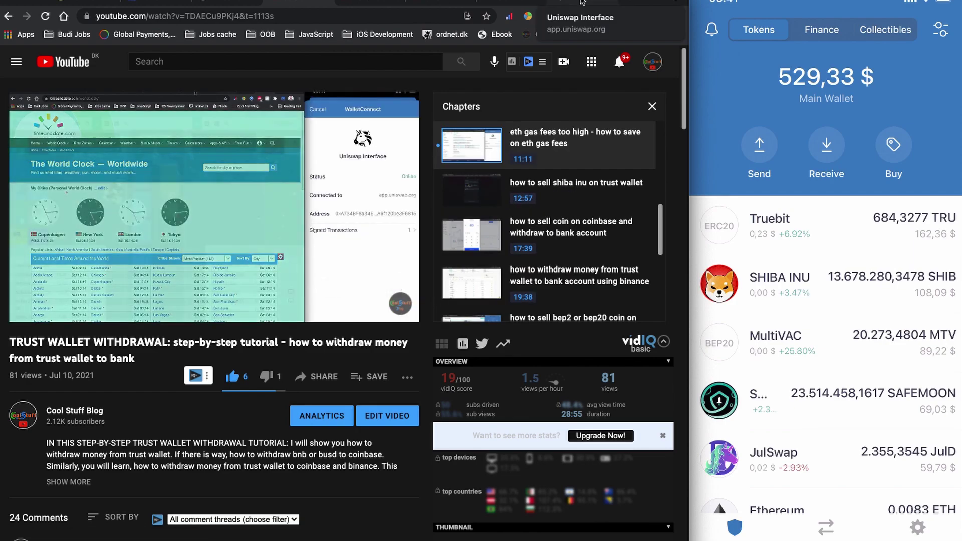
key("space")
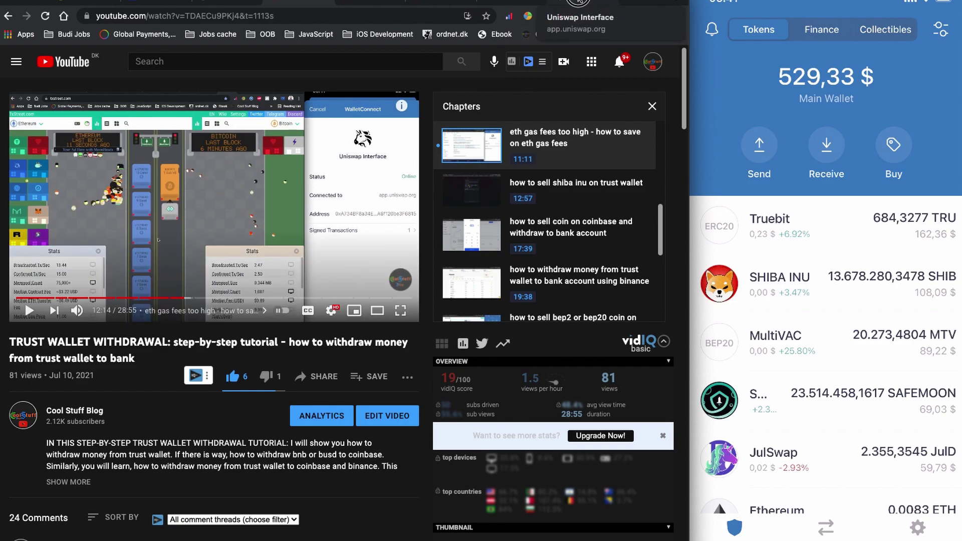
- On the Uniswap swap page, bring up the WalletConnect pairing QR code via Connect Wallet
left_click(579, 1)
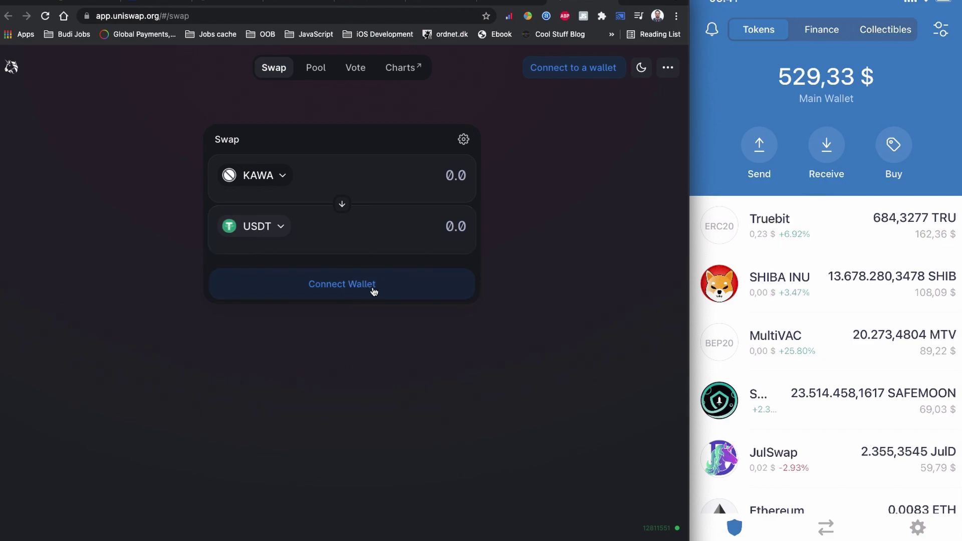
left_click(373, 290)
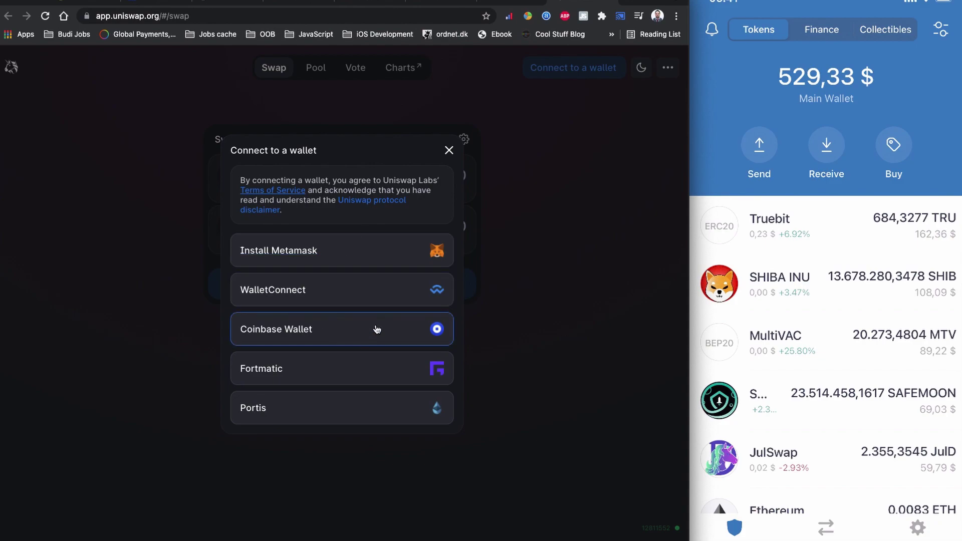
left_click(374, 290)
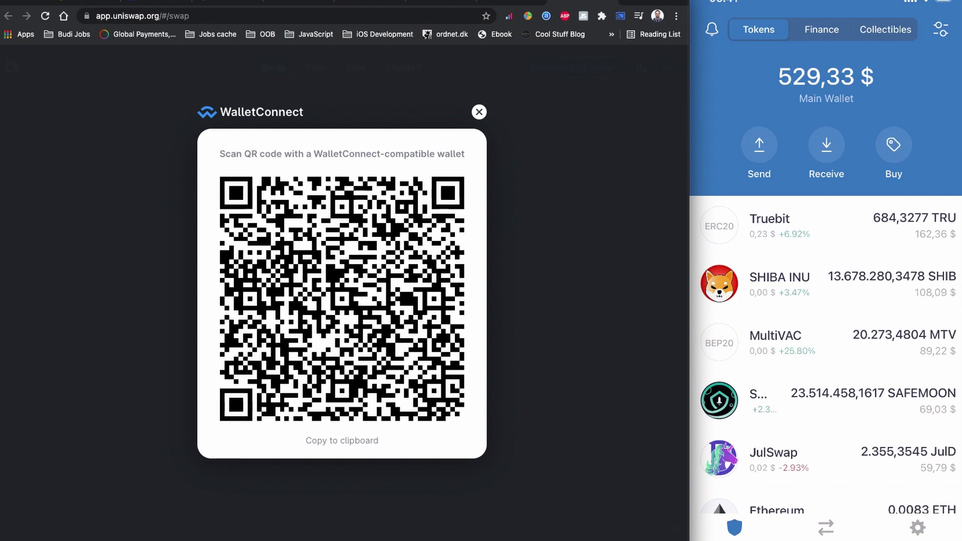
- Scan the Uniswap QR code from the phone wallet's settings to link it via WalletConnect
left_click(917, 527)
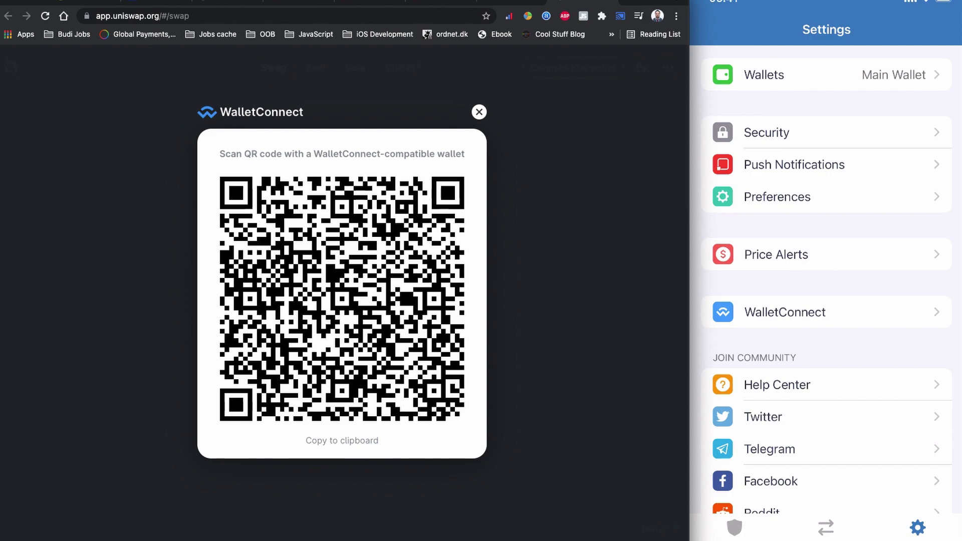
left_click(785, 311)
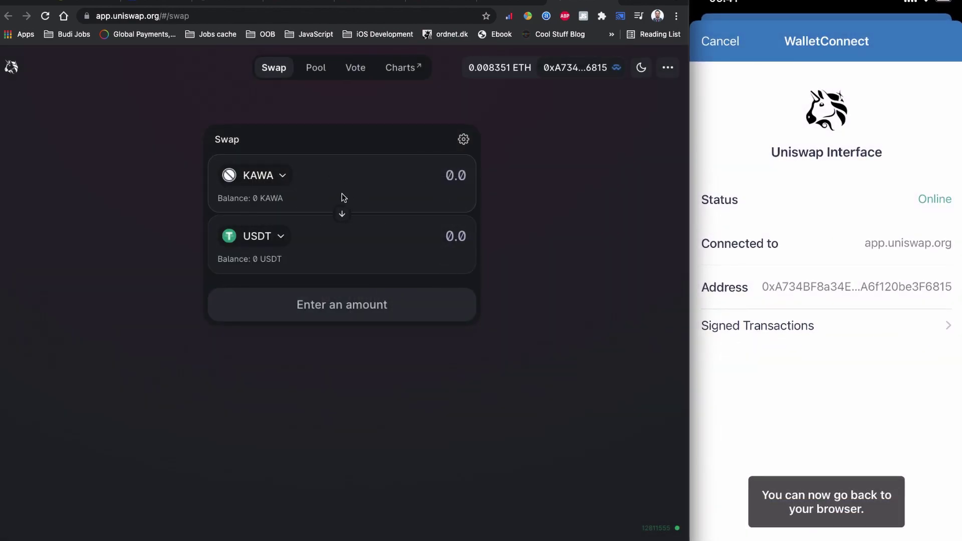
- Enter 12123 KAWA to get a 0.014191 USDT quote, then return to the Trust Wallet tutorial
type("12123")
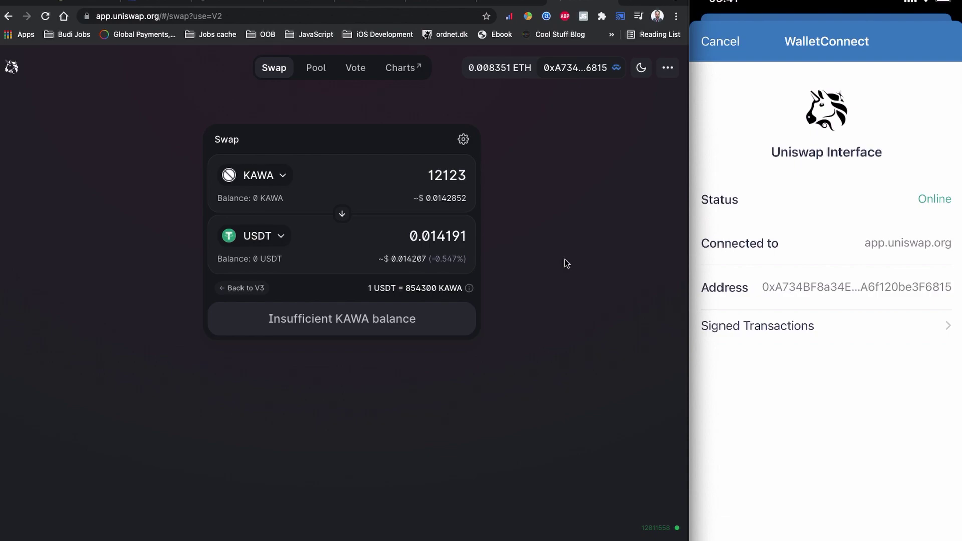
left_click(357, 6)
left_click(294, 6)
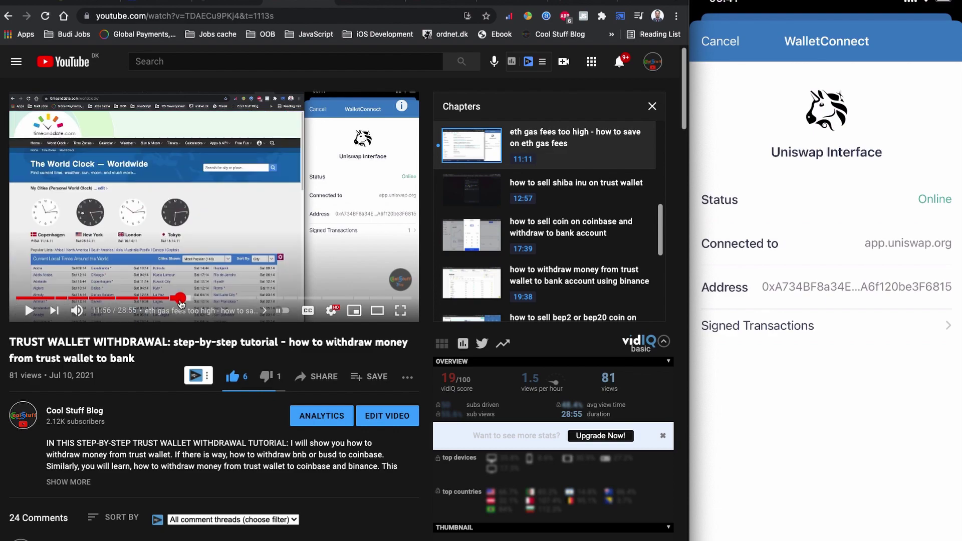
- Rewind the withdrawal tutorial to 11:56, then switch back to the Uniswap swap page
left_click(180, 300)
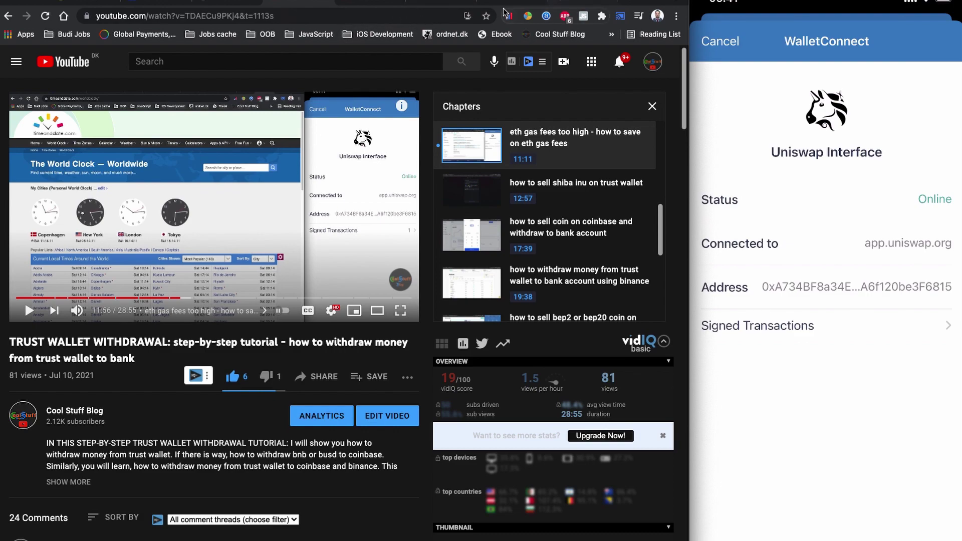
left_click(585, 5)
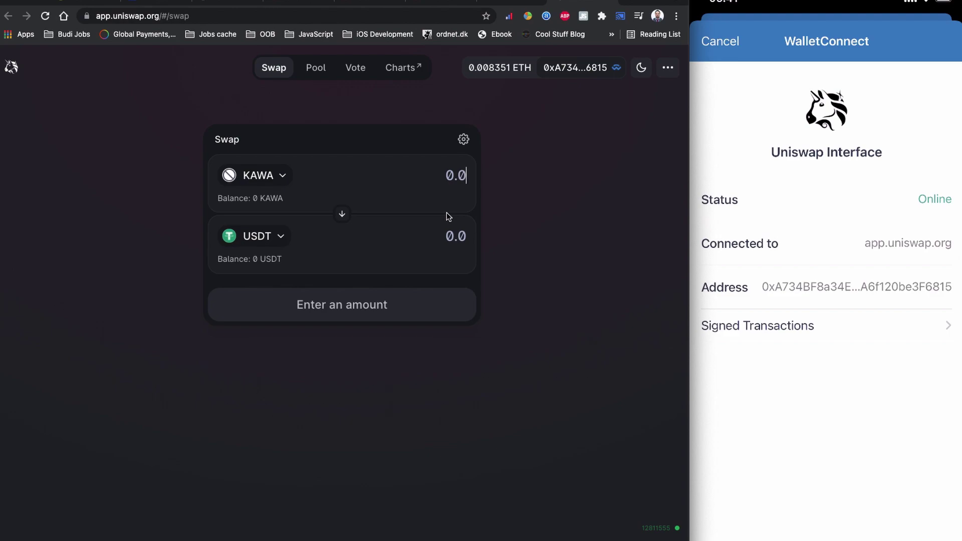
- Re-enter 12123 as the KAWA amount, then resume the tutorial video in full screen
type("0")
key("BackSpace")
type("12123")
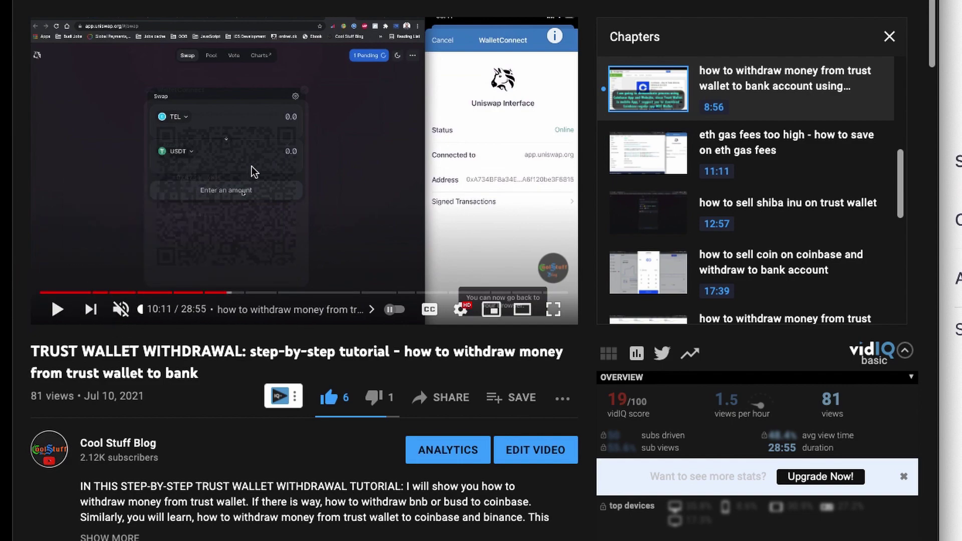
left_click(252, 167)
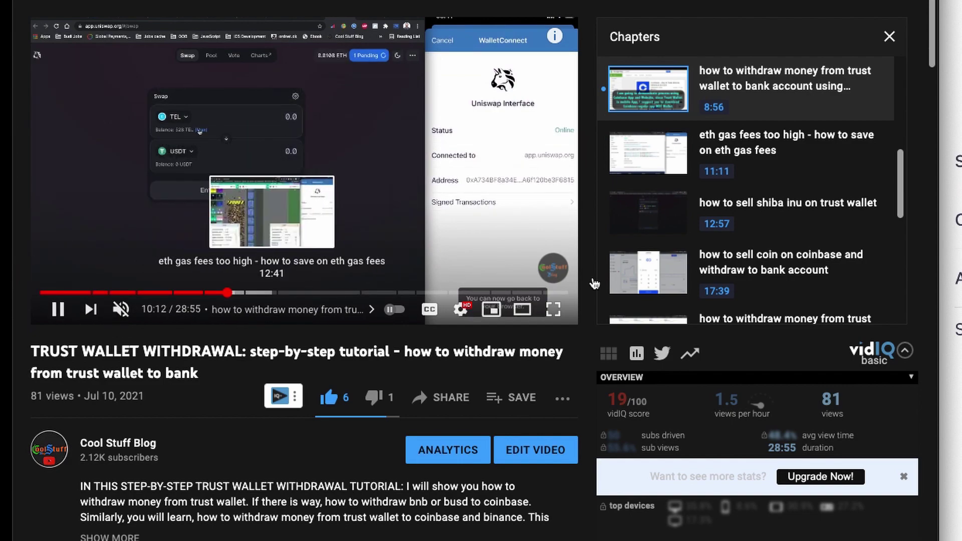
key("f")
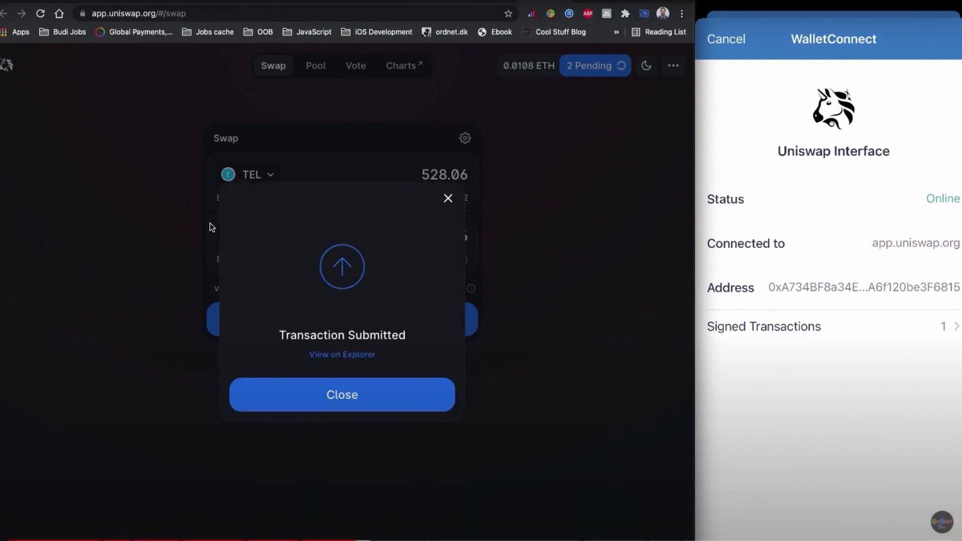
- Check the submitted TEL swap on Etherscan, then select the 528 TEL for 9.624 USDT confirmation
left_click(342, 355)
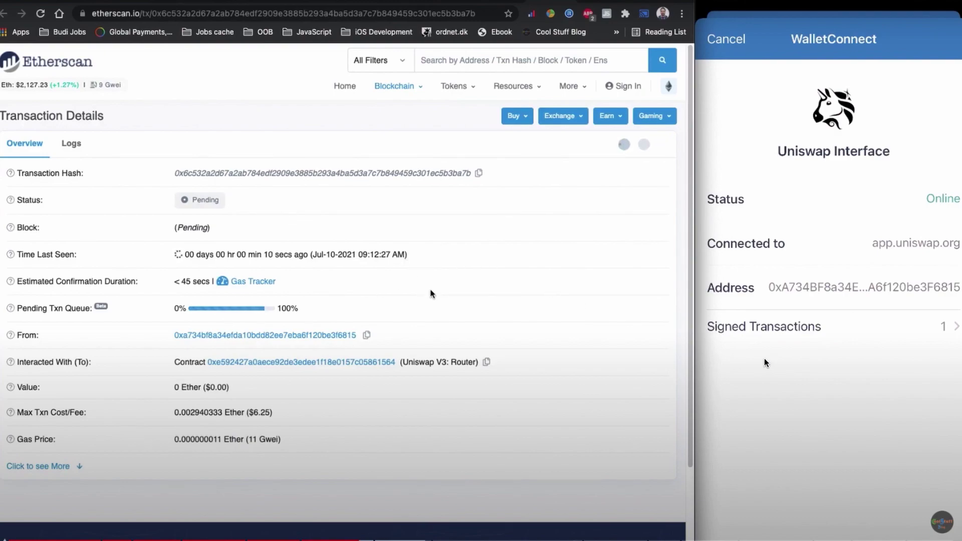
key("super+w")
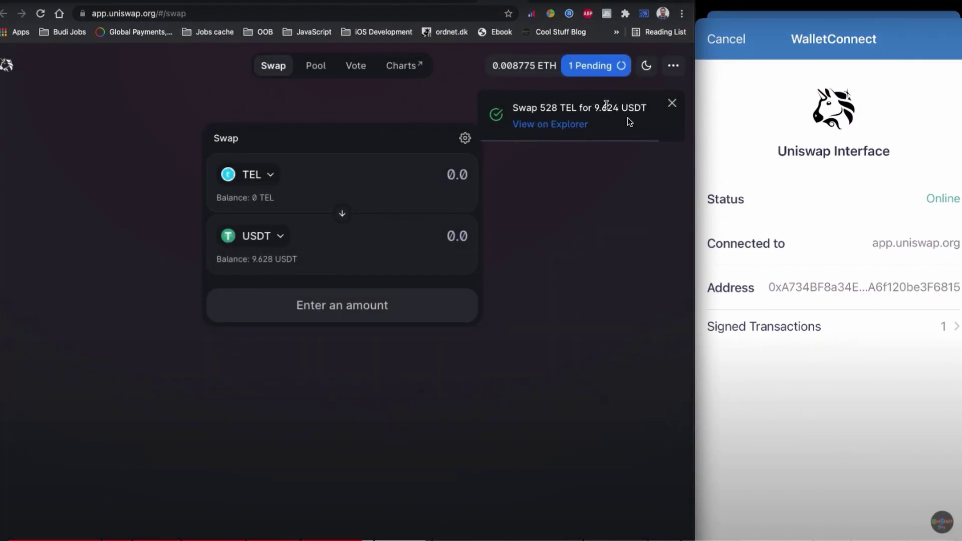
triple_click(619, 108)
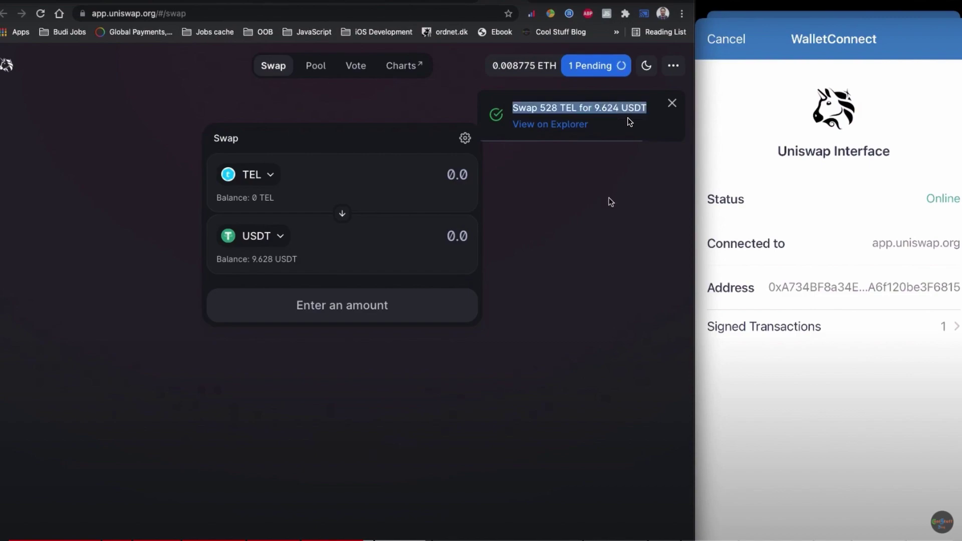
triple_click(619, 108)
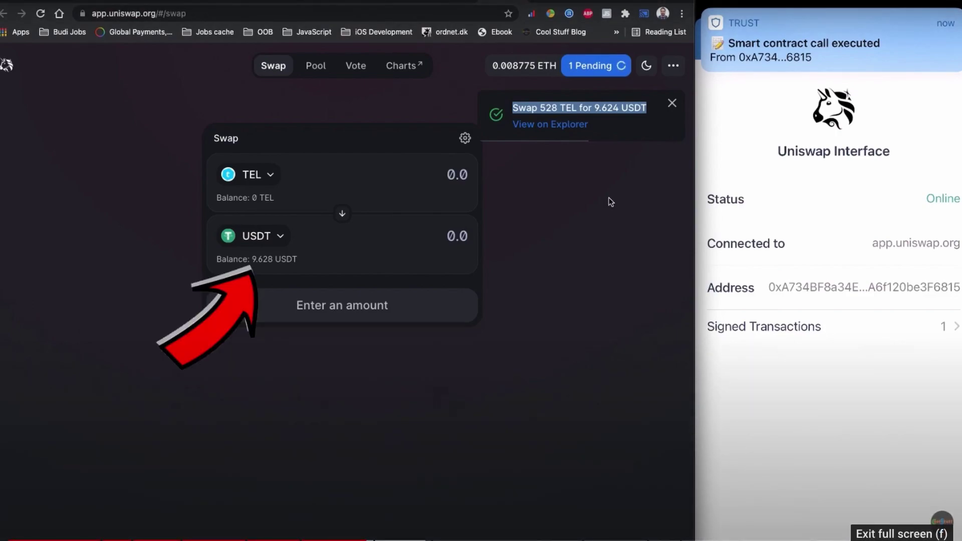
- Exit full-screen playback and look over the withdrawal tutorial's watch page and chapters
key("Escape")
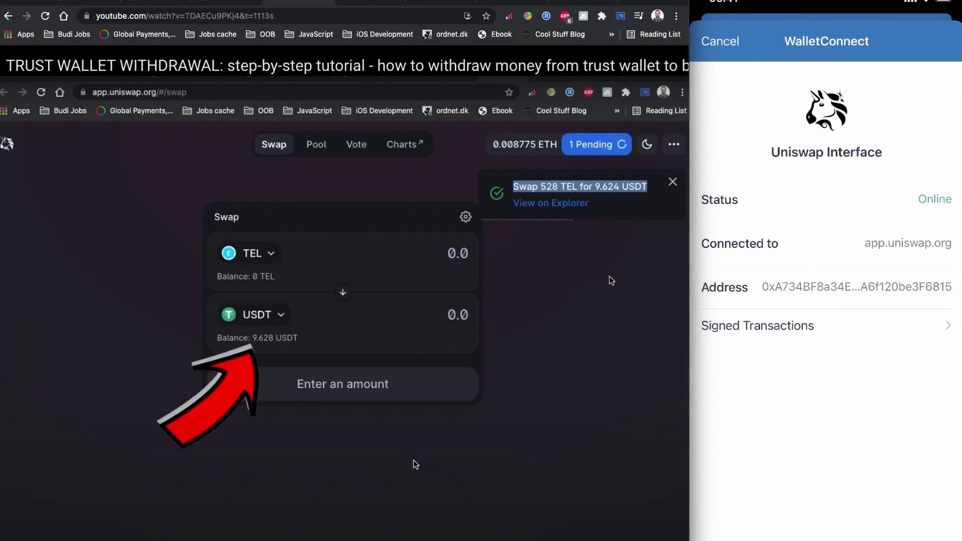
scroll(275, 402, "down", 3)
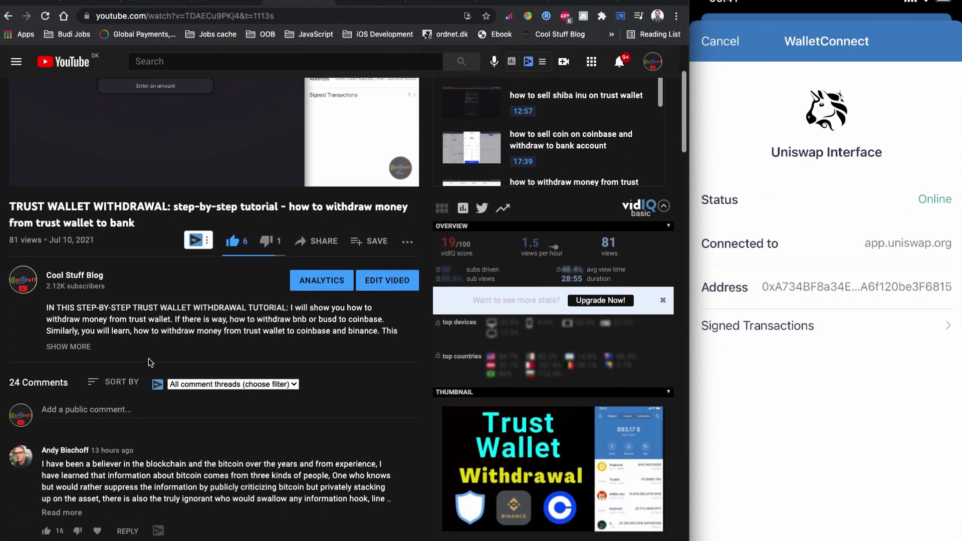
scroll(149, 359, "up", 3)
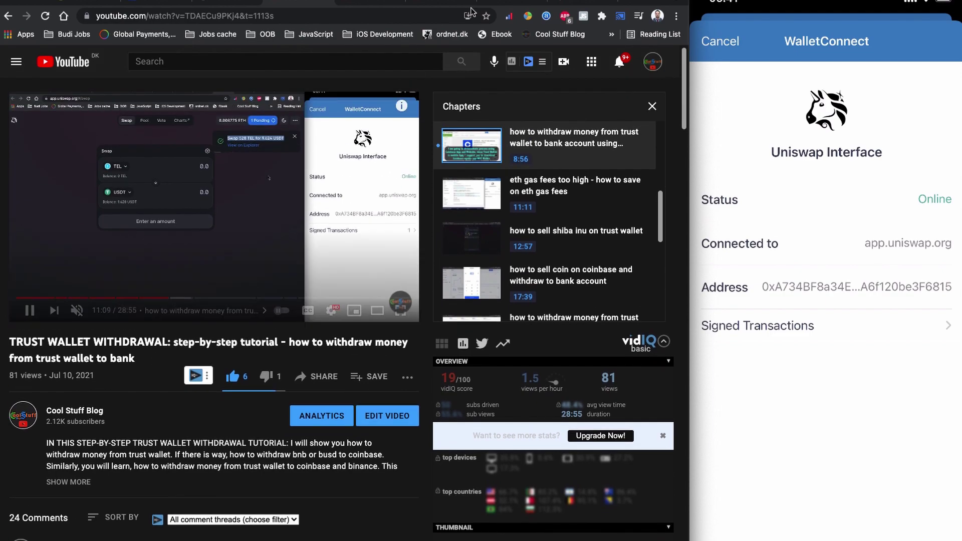
- Switch to the Kawakami Inu Finance video tab, then to the creator's channel home page
left_click(371, 4)
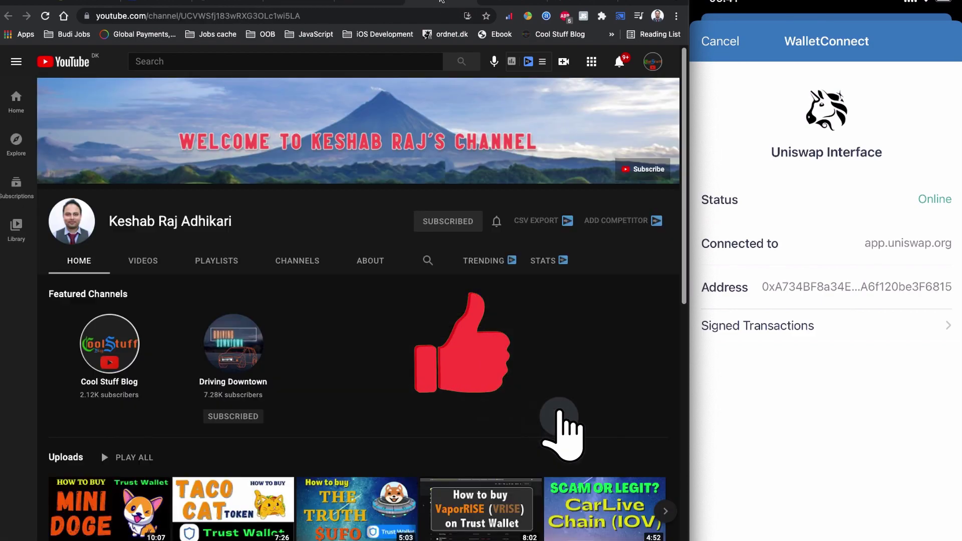
left_click(441, 2)
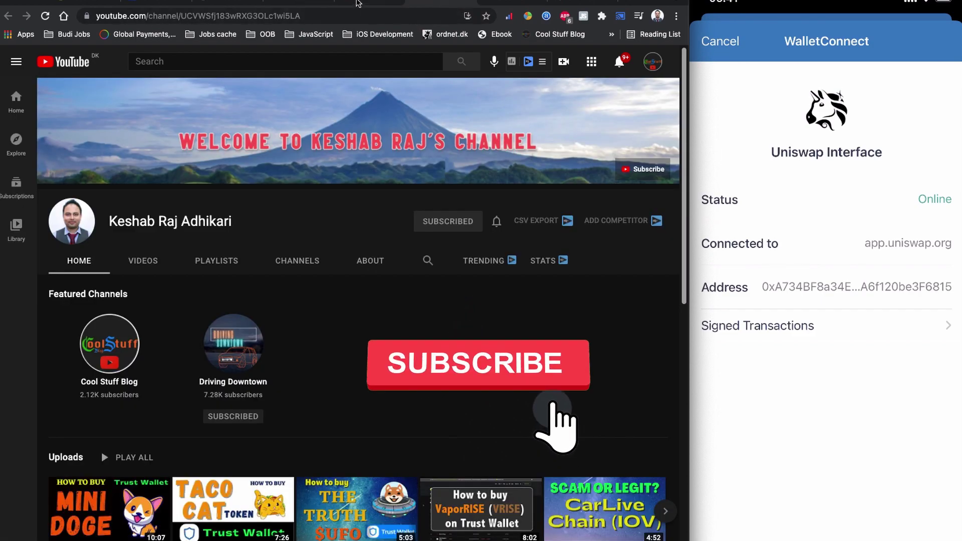